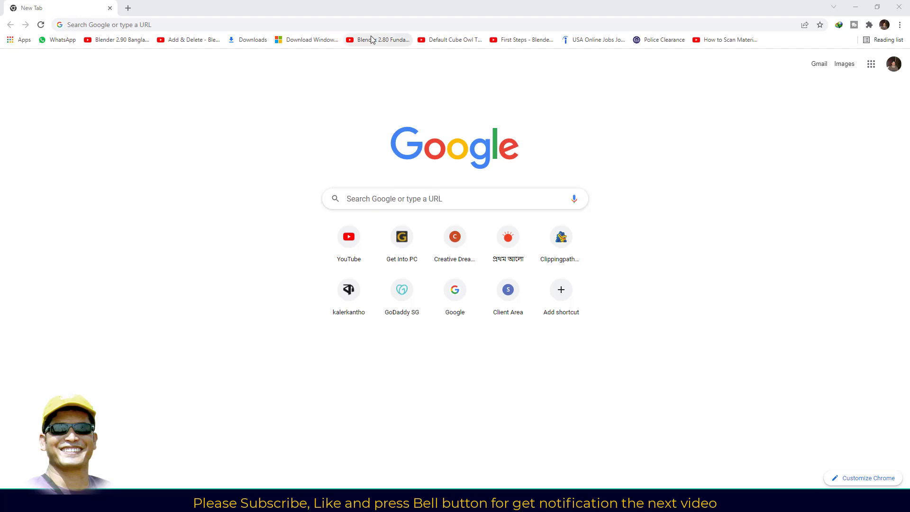
pyautogui.click(376, 23)
pyautogui.write('cr')
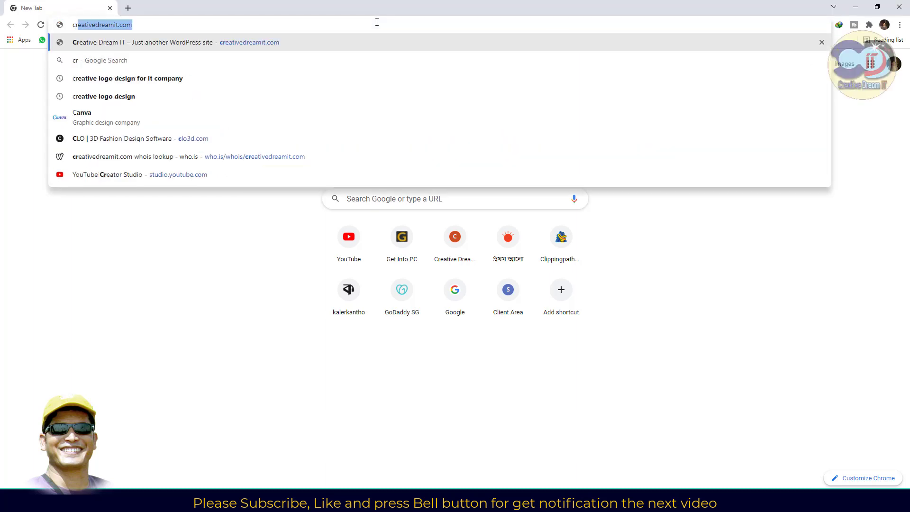
pyautogui.write('eativedreamit')
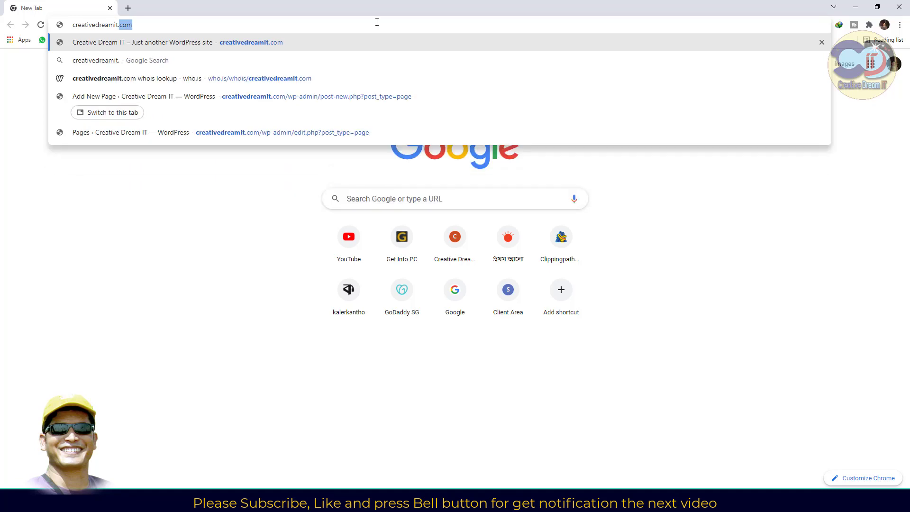
pyautogui.press('Escape')
# Go to creativedreamit.com and look through the site's Sample Page
pyautogui.click(178, 25)
pyautogui.write('cr')
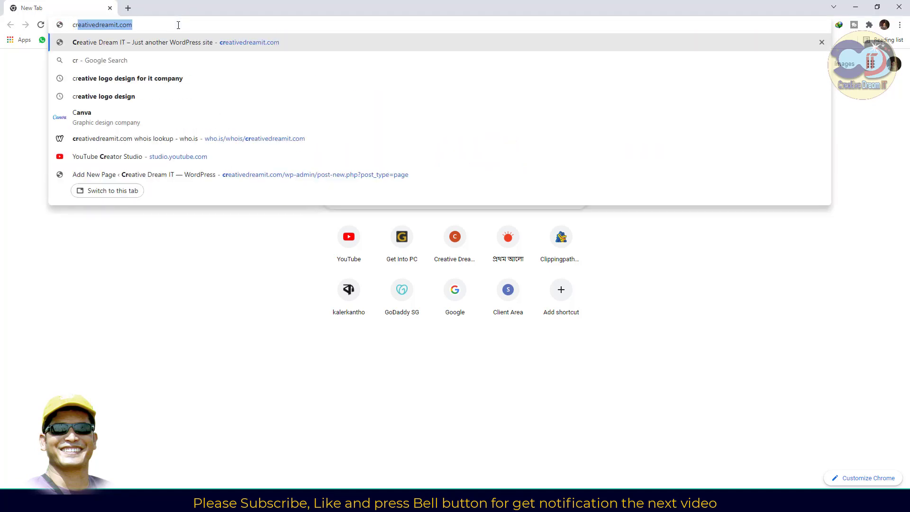
pyautogui.press('Right')
pyautogui.press('Return')
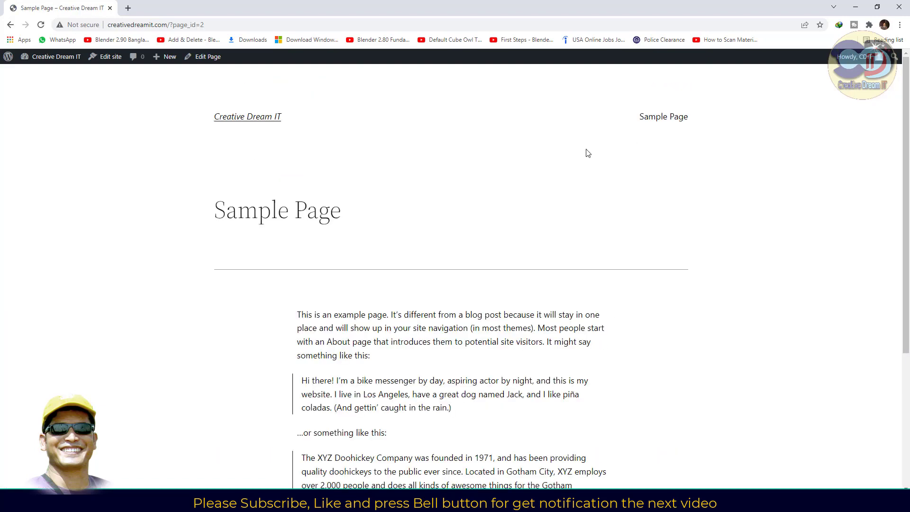
pyautogui.scroll(-4, 419, 275)
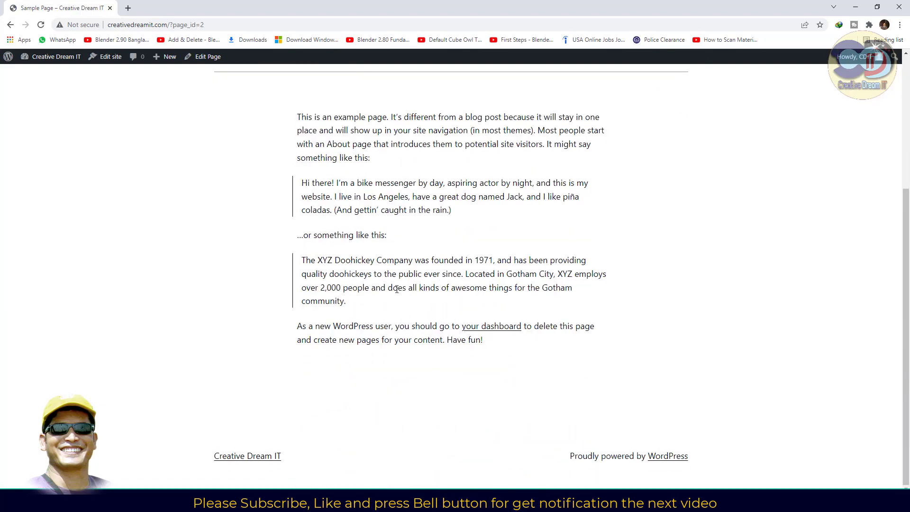
pyautogui.scroll(4, 497, 324)
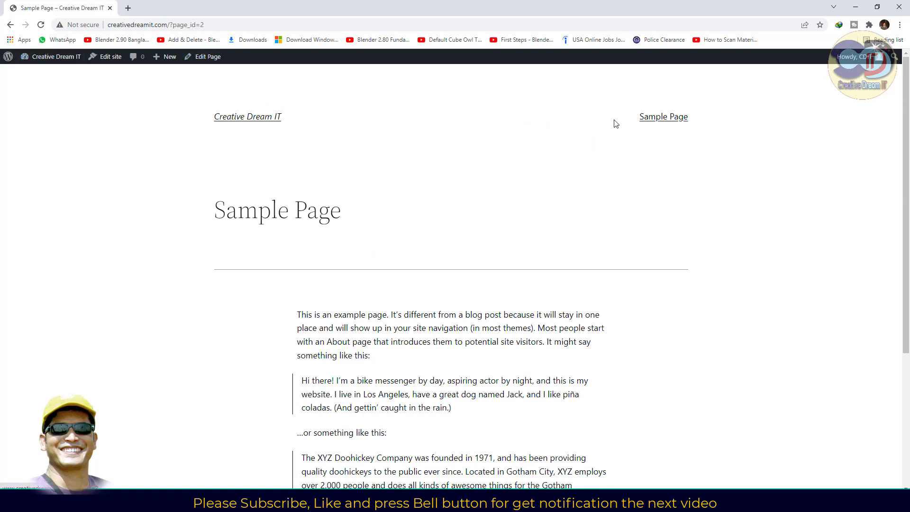
# Open the Creative Dream IT site's WordPress dashboard and go to its Themes page
pyautogui.moveTo(46, 59)
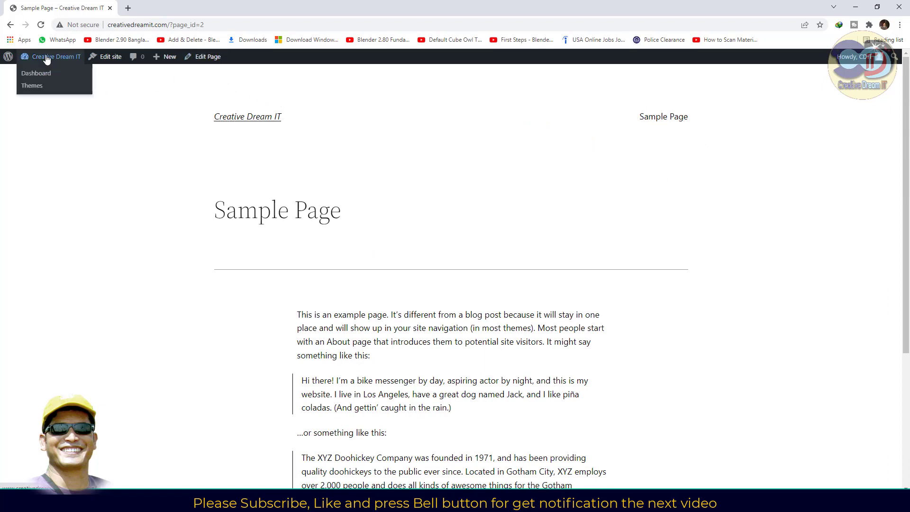
pyautogui.click(36, 73)
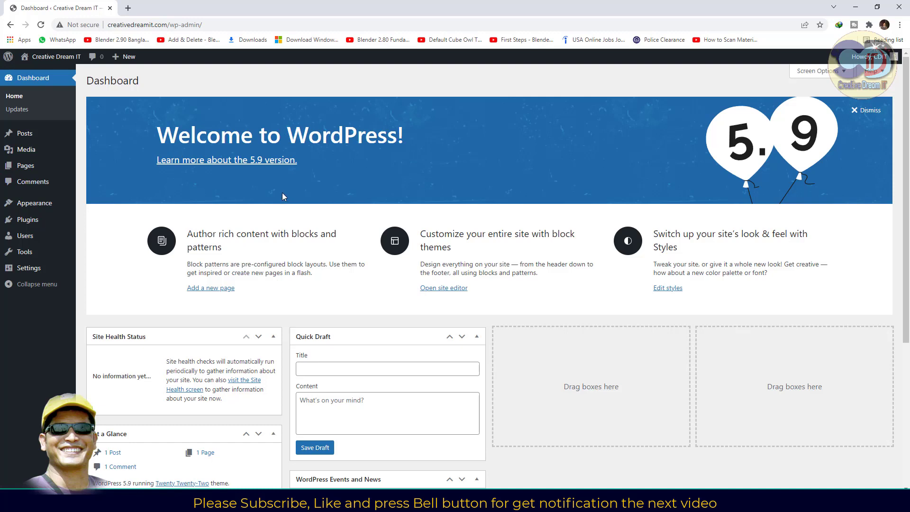
pyautogui.moveTo(14, 140)
pyautogui.moveTo(35, 203)
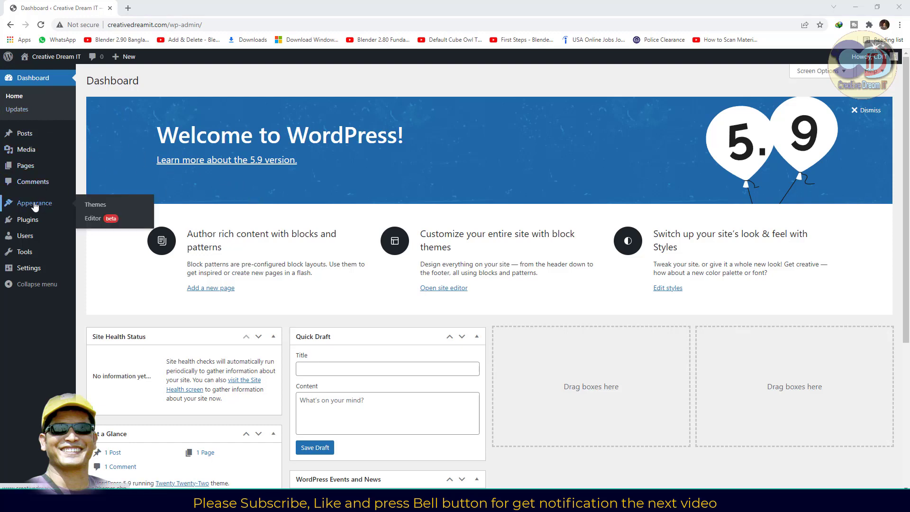
pyautogui.click(97, 205)
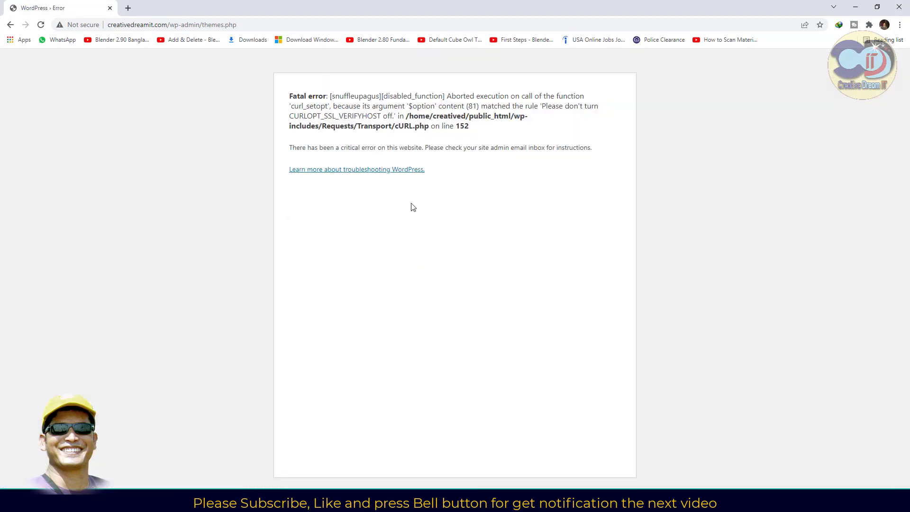
# Open the WordPress troubleshooting article from the error page and bring up its forum search
pyautogui.click(388, 171)
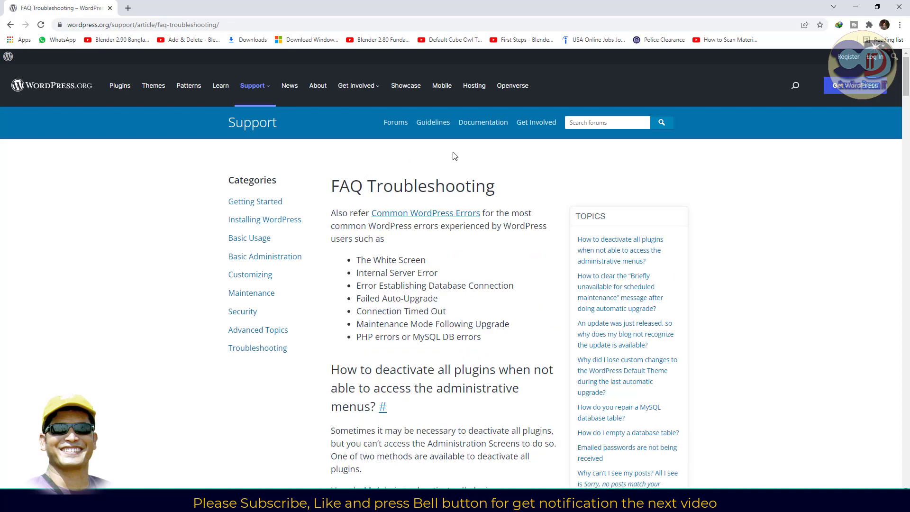
pyautogui.click(590, 126)
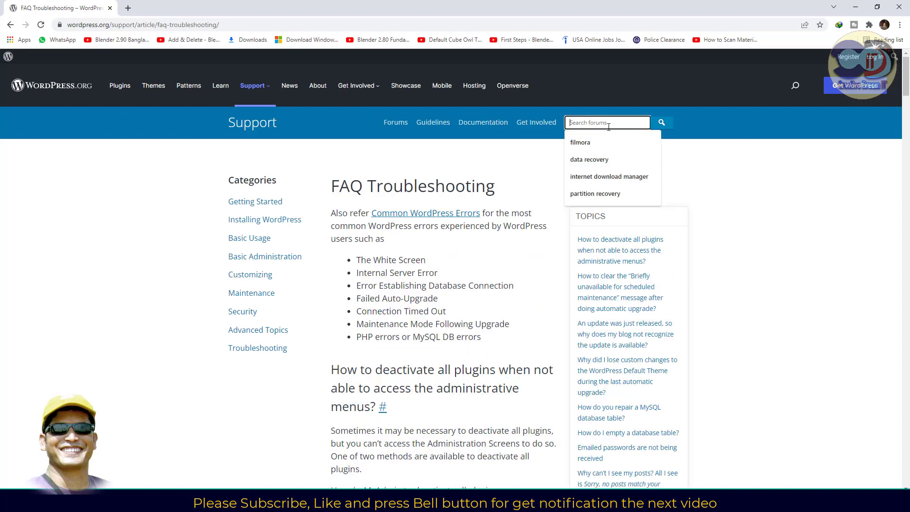
pyautogui.click(700, 176)
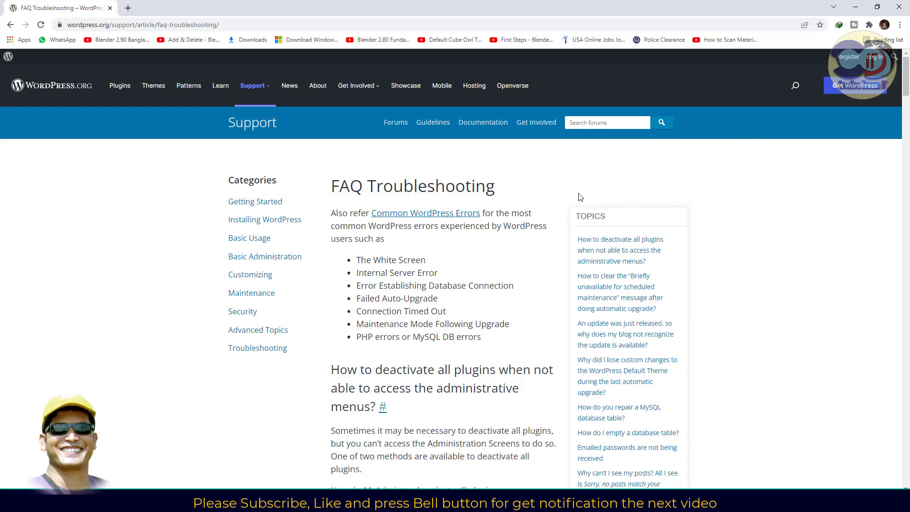
pyautogui.click(607, 123)
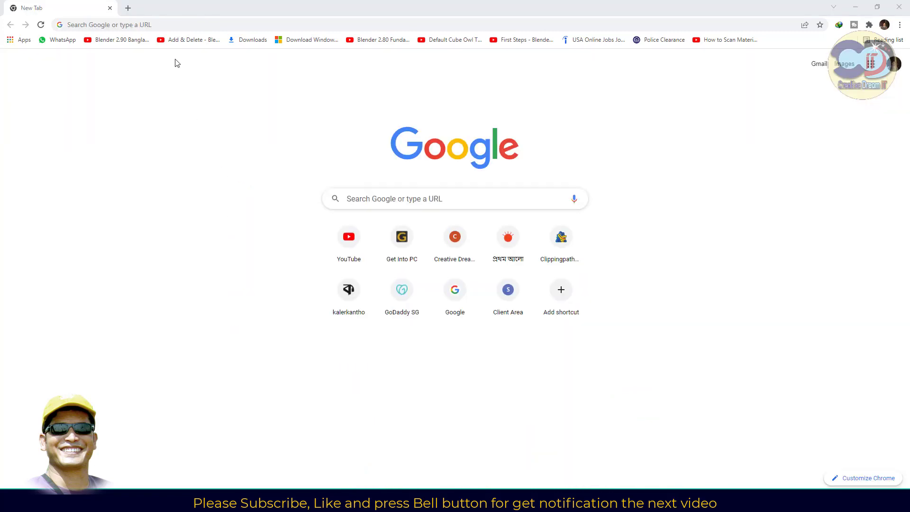
# Search Google for "sydney wordpress theme" and open the Sydney theme page on wordpress.org
pyautogui.click(165, 21)
pyautogui.write('sy')
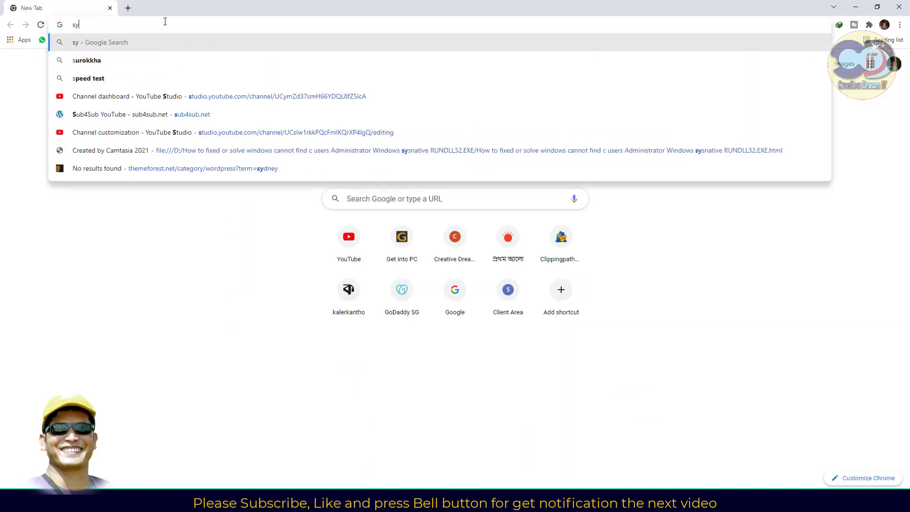
pyautogui.write('dney')
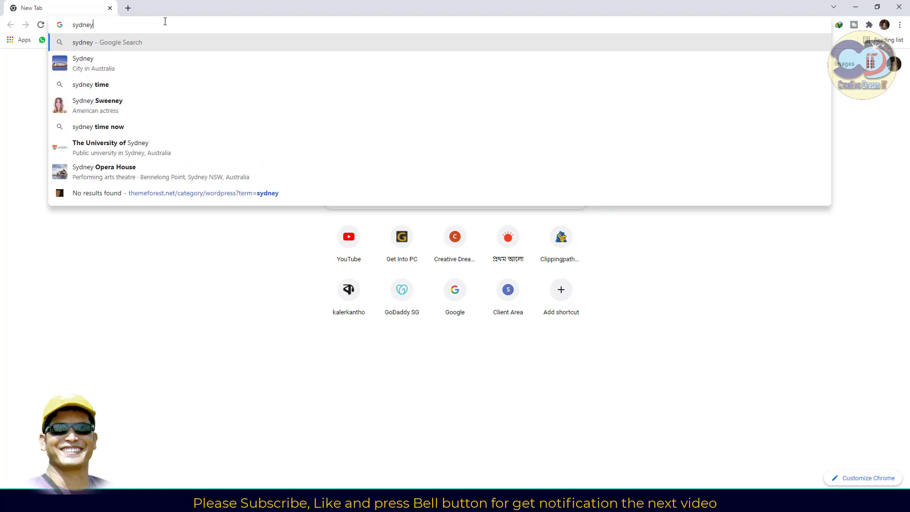
pyautogui.write(' wordpress theme')
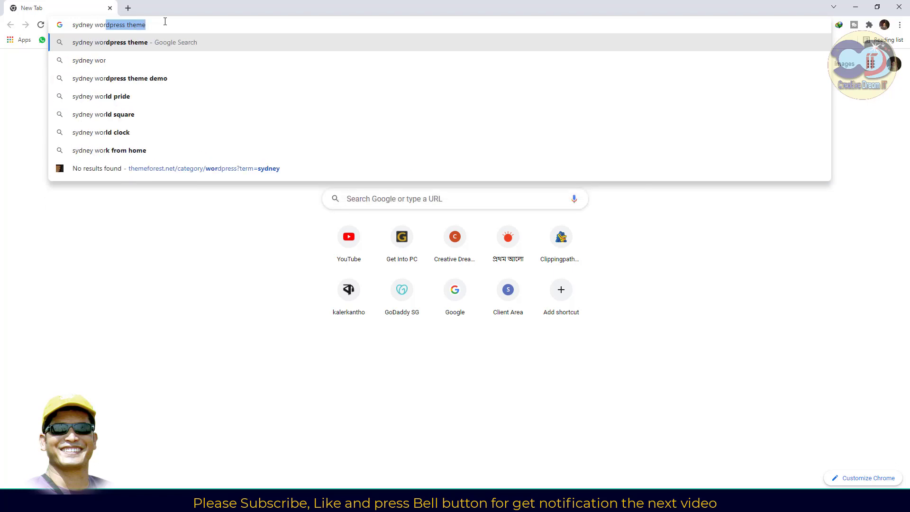
pyautogui.press('Return')
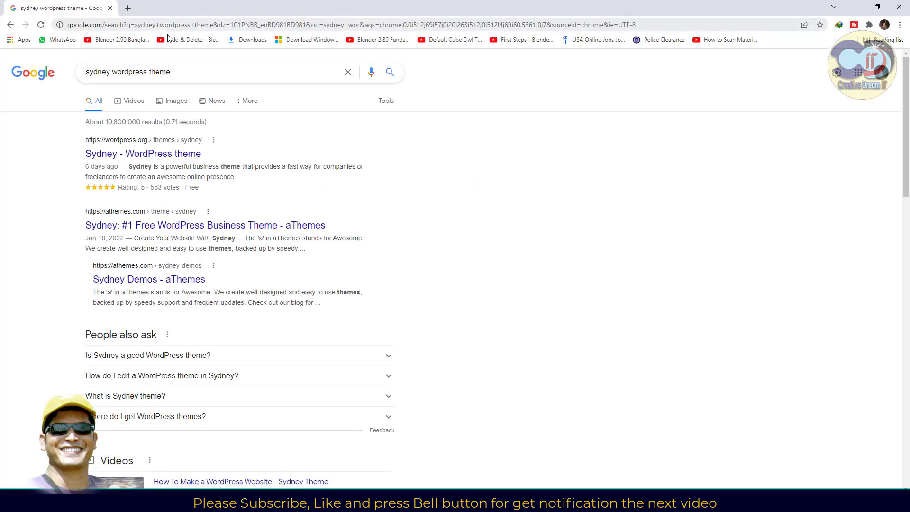
pyautogui.click(147, 158)
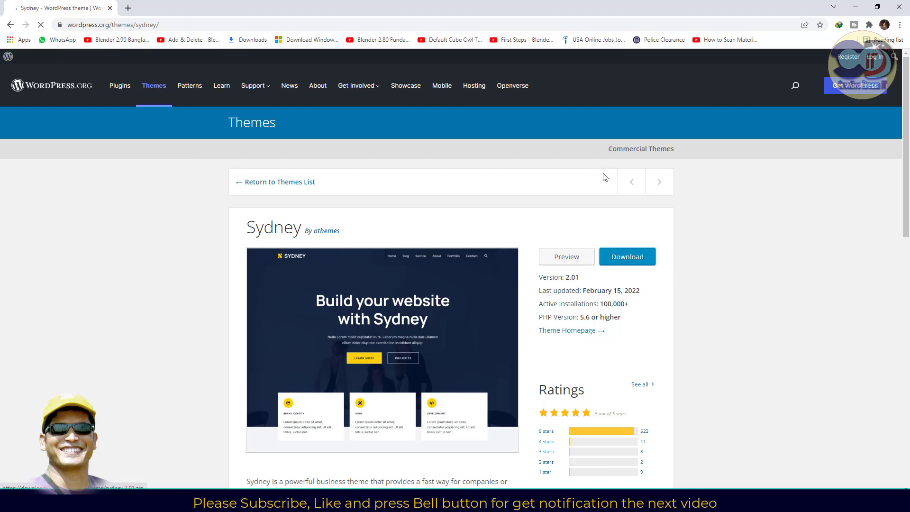
# Look over the Sydney theme's details and download its zip file to the Compressed downloads folder
pyautogui.scroll(-2, 591, 183)
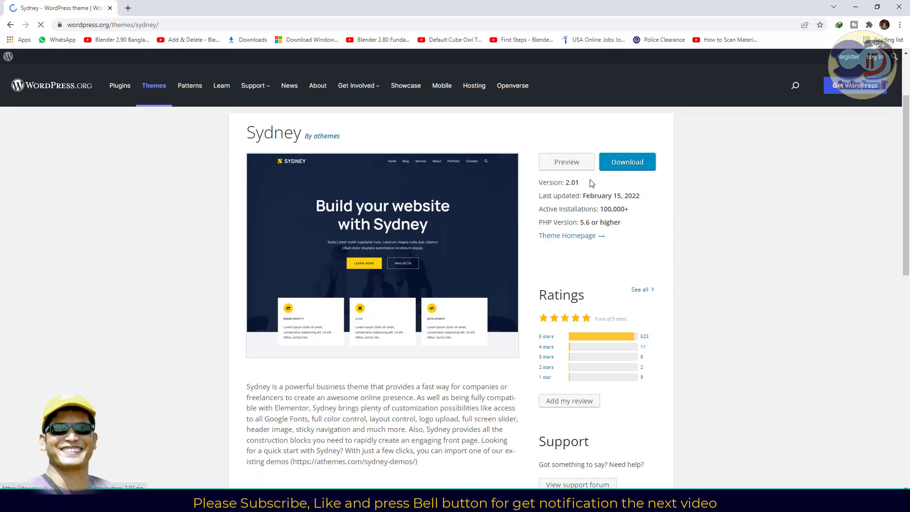
pyautogui.scroll(2, 591, 182)
pyautogui.scroll(-4, 555, 266)
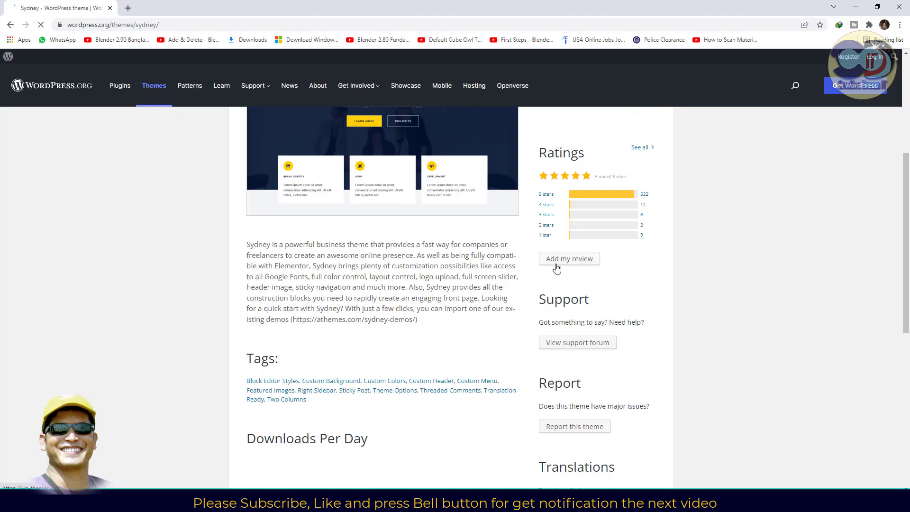
pyautogui.scroll(4, 557, 268)
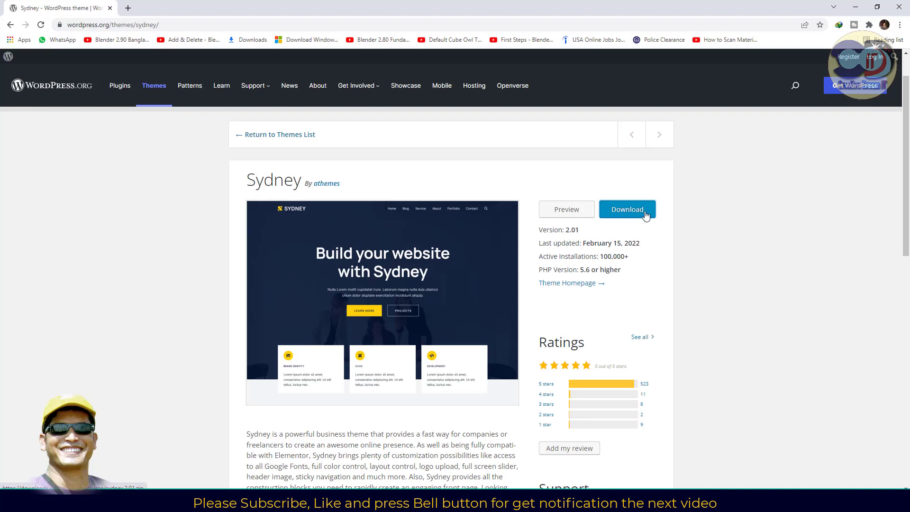
pyautogui.click(646, 215)
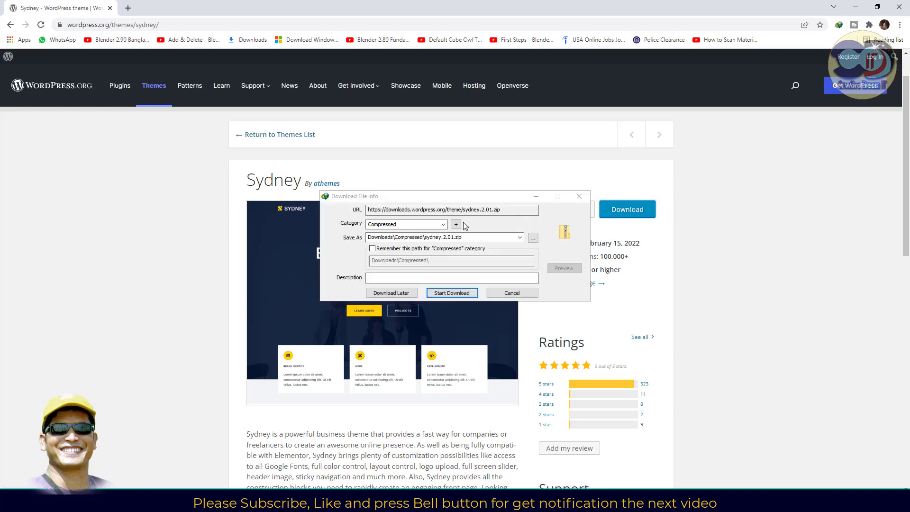
pyautogui.click(452, 293)
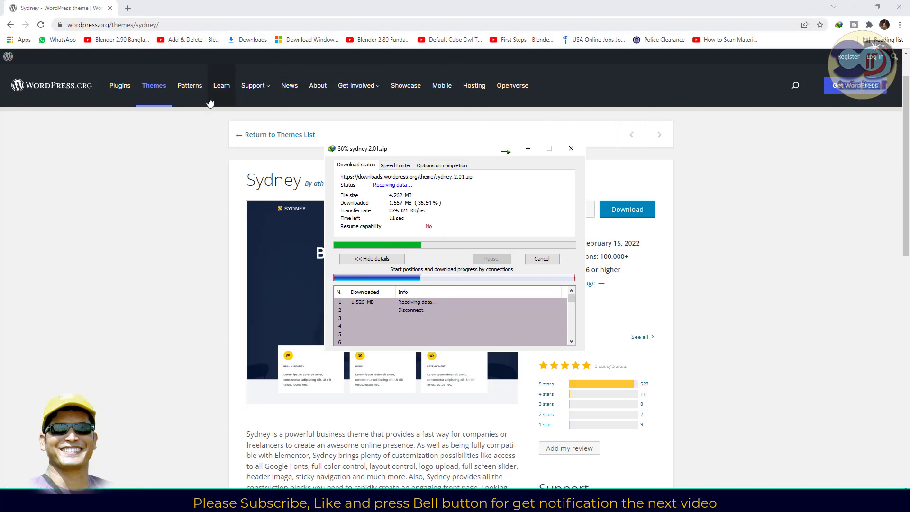
# Return to the WordPress.org themes list, load more themes and browse the popular ones
pyautogui.click(240, 136)
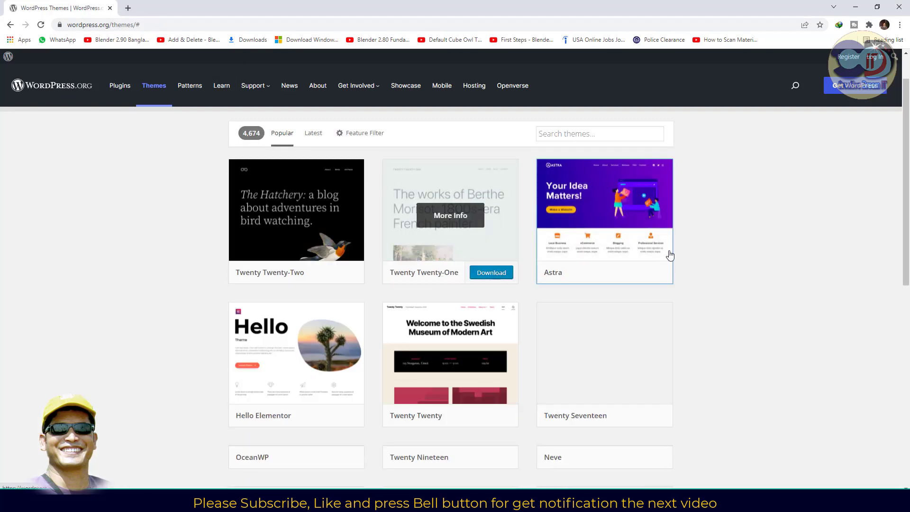
pyautogui.scroll(-2, 682, 253)
pyautogui.scroll(-2, 681, 252)
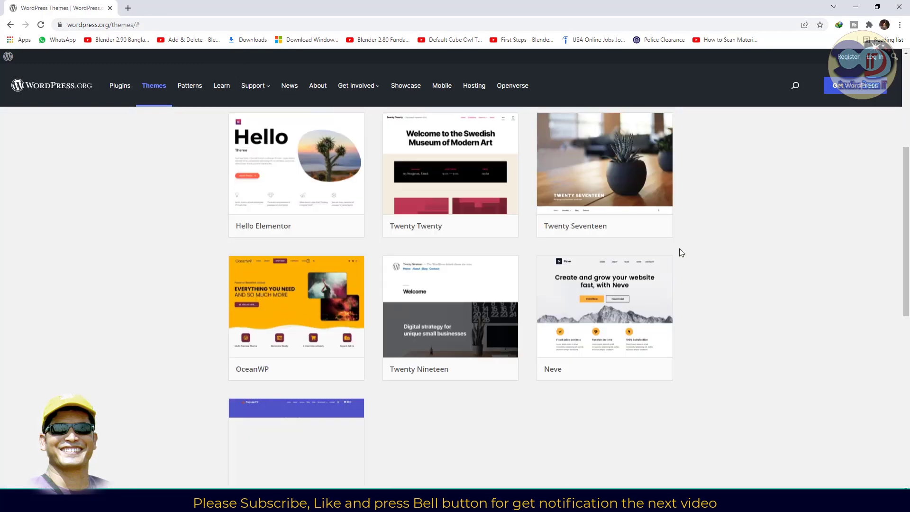
pyautogui.scroll(-3, 681, 253)
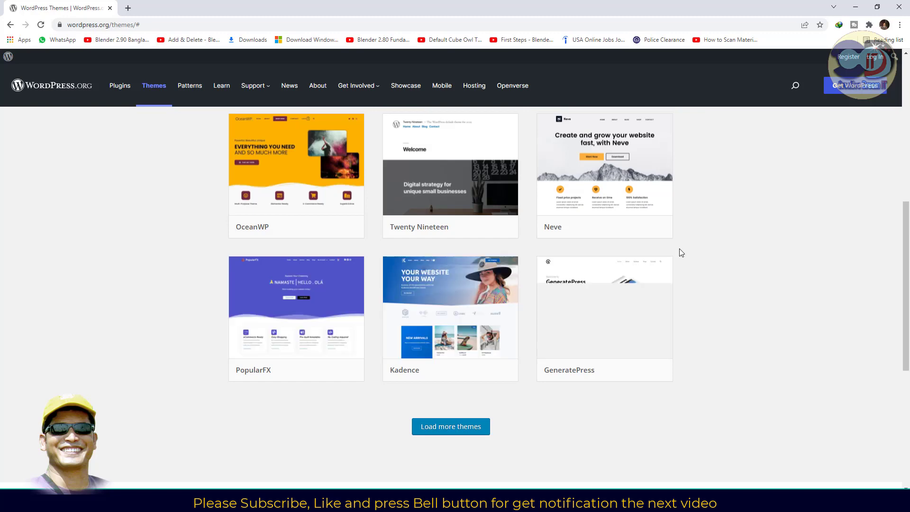
pyautogui.scroll(-3, 681, 252)
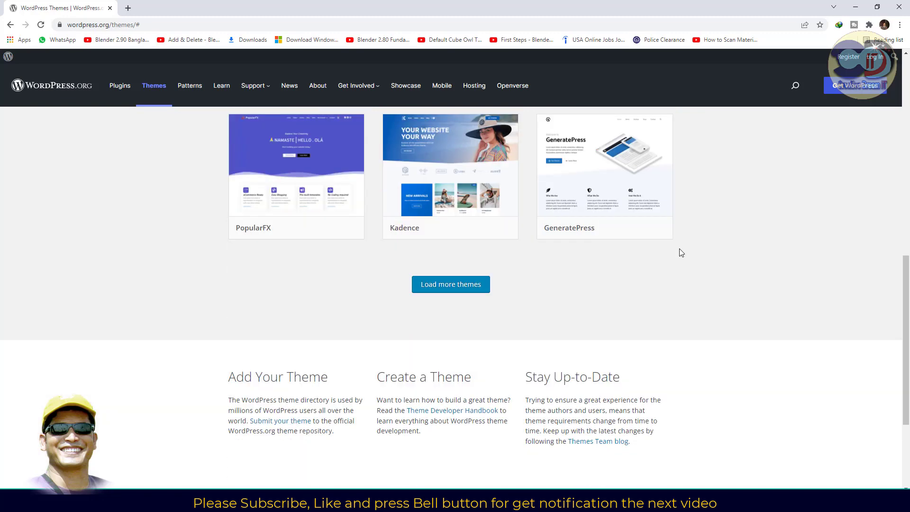
pyautogui.click(472, 290)
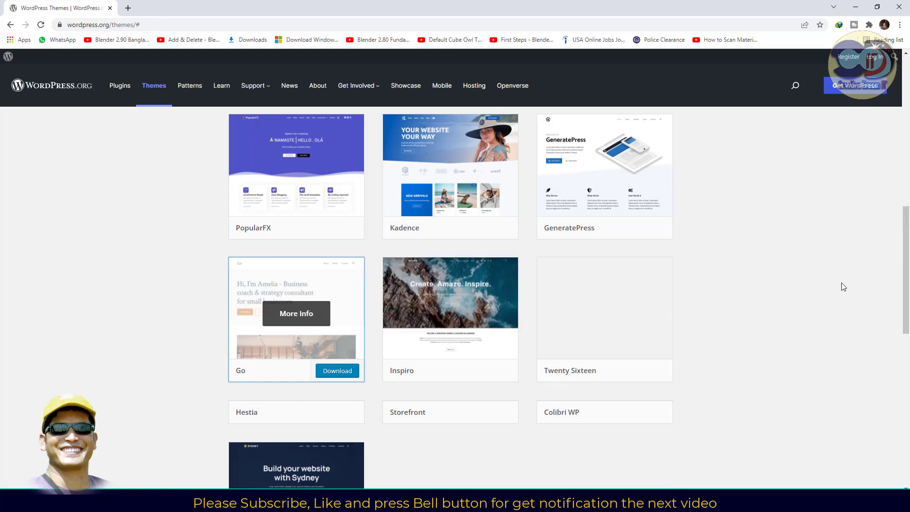
pyautogui.scroll(-3, 843, 286)
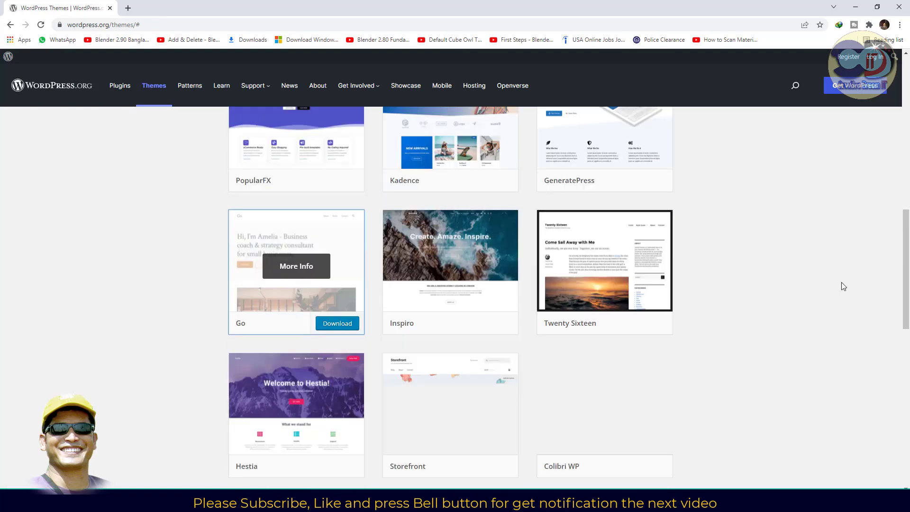
pyautogui.scroll(-3, 843, 286)
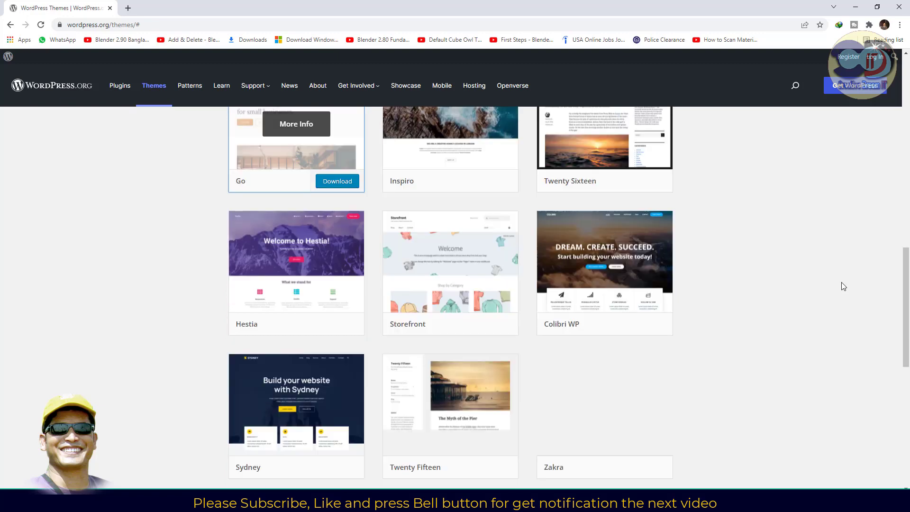
pyautogui.scroll(-2, 841, 285)
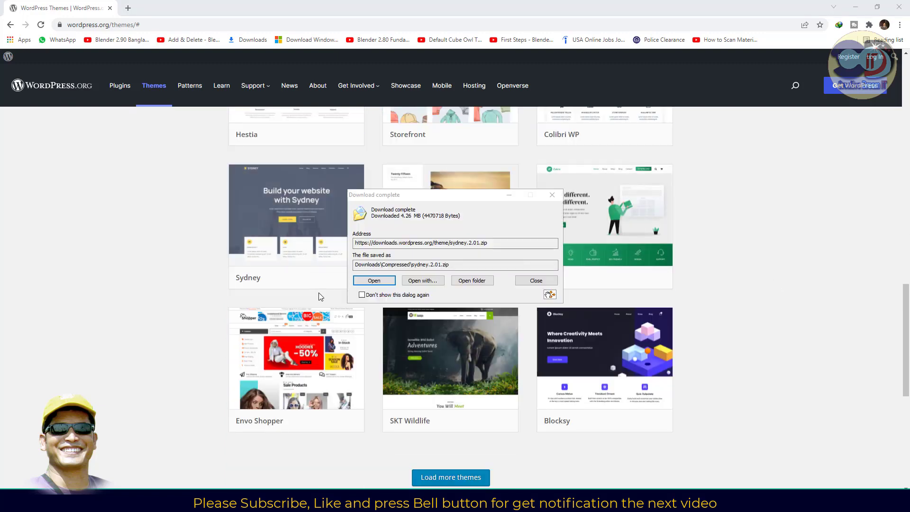
# Open the Compressed download folder and extract sydney.2.01.zip into the suggested sydney.2.01 folder
pyautogui.click(475, 281)
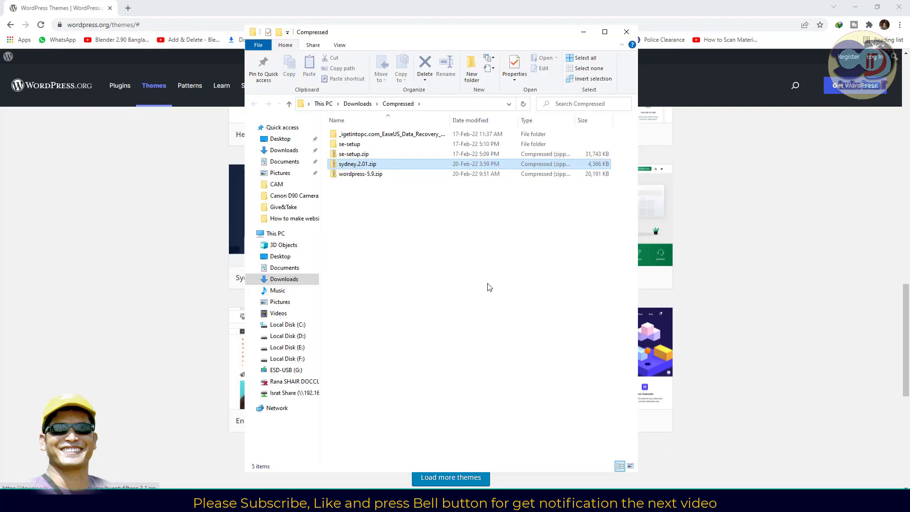
pyautogui.rightClick(364, 165)
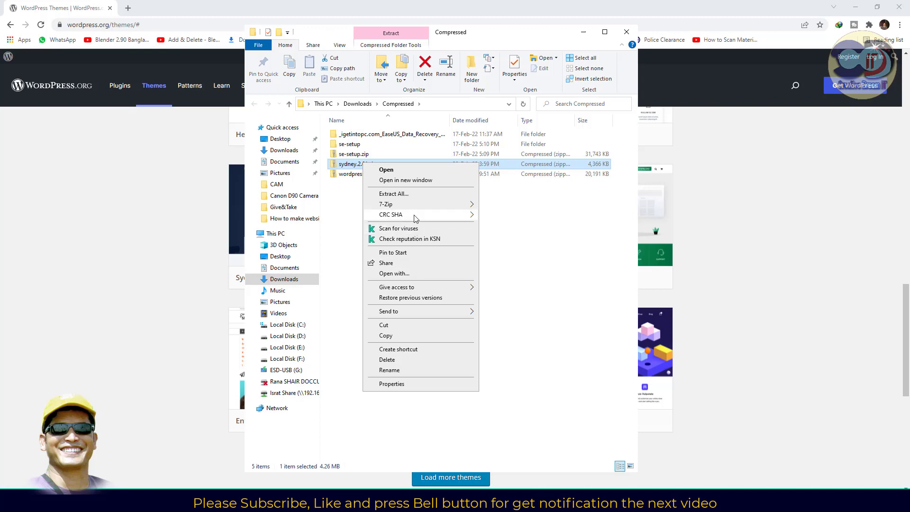
pyautogui.click(411, 193)
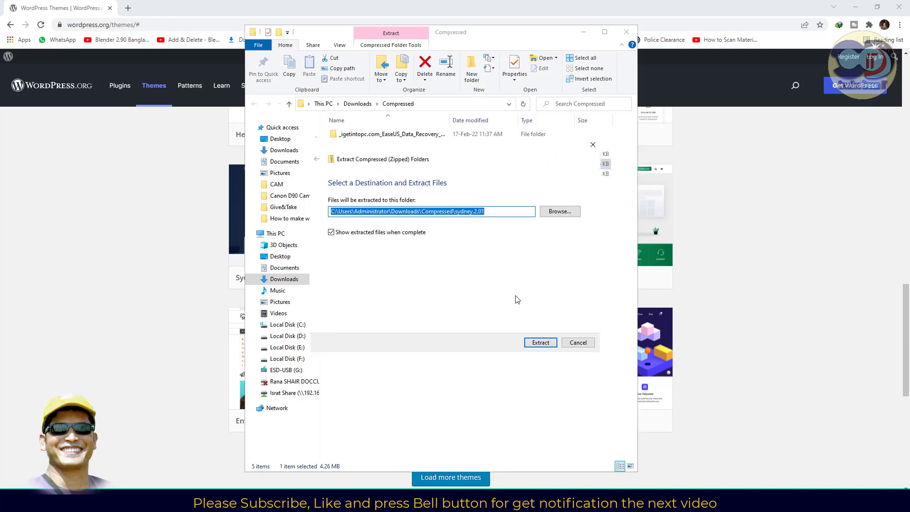
pyautogui.click(541, 343)
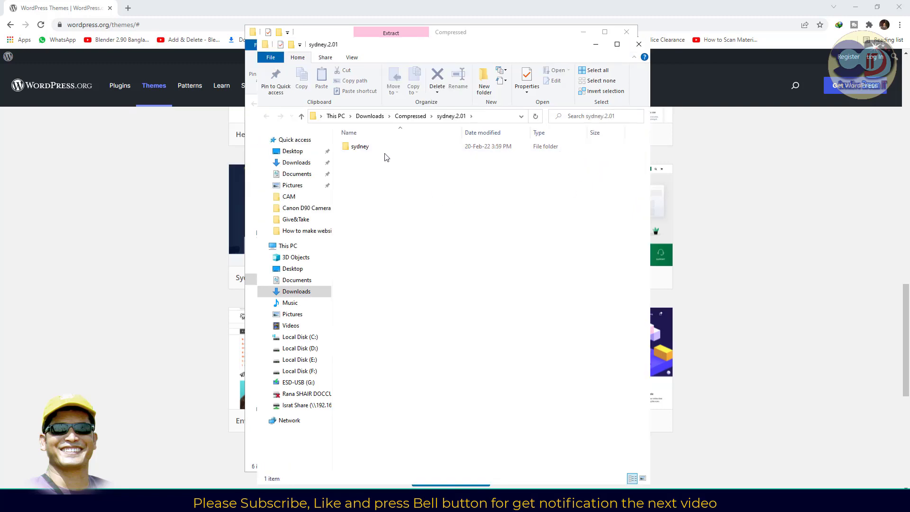
# Look through the files in the extracted sydney folder and go back up to the Compressed folder
pyautogui.doubleClick(377, 149)
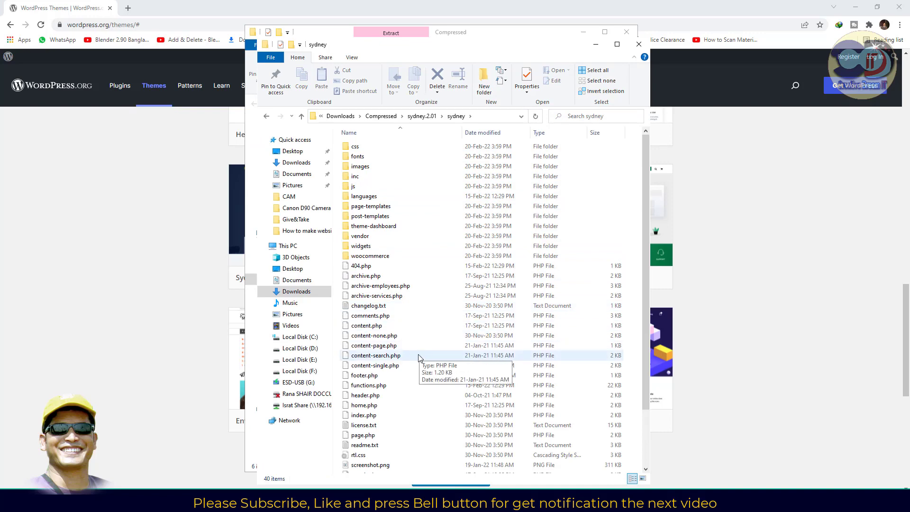
pyautogui.scroll(-2, 418, 358)
pyautogui.click(301, 117)
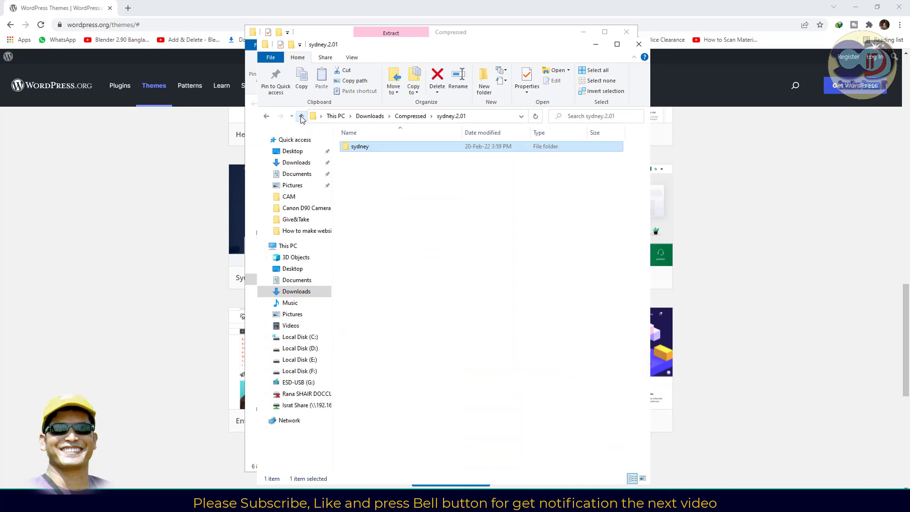
pyautogui.click(302, 117)
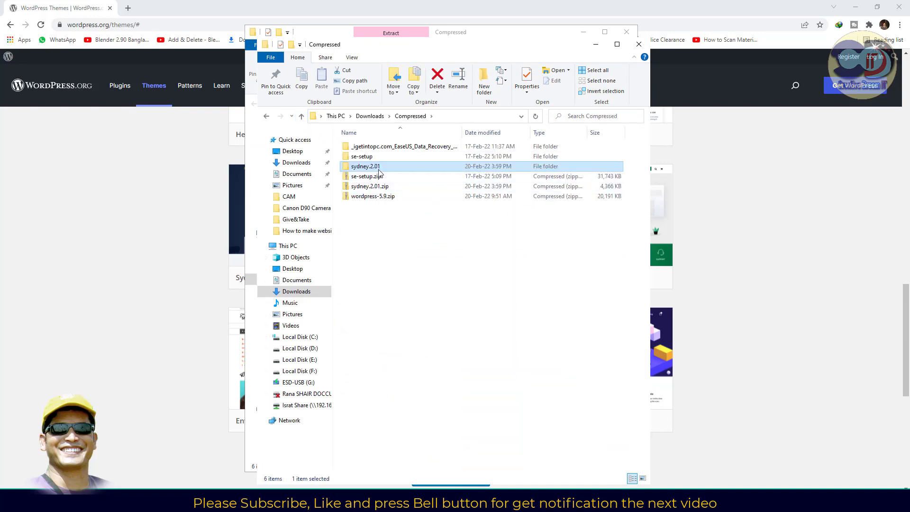
pyautogui.click(358, 240)
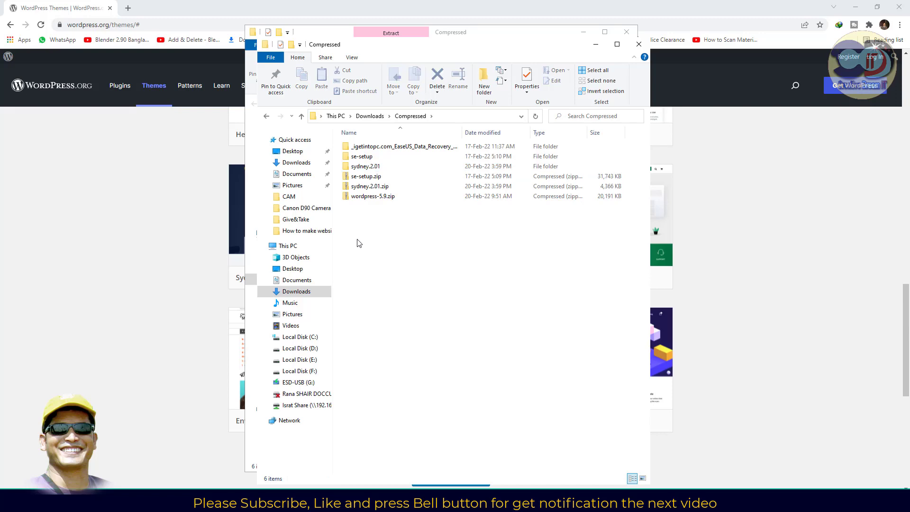
# Switch to the Creative Dream IT WordPress admin and bring up the zip upload form for adding a new theme
pyautogui.click(243, 180)
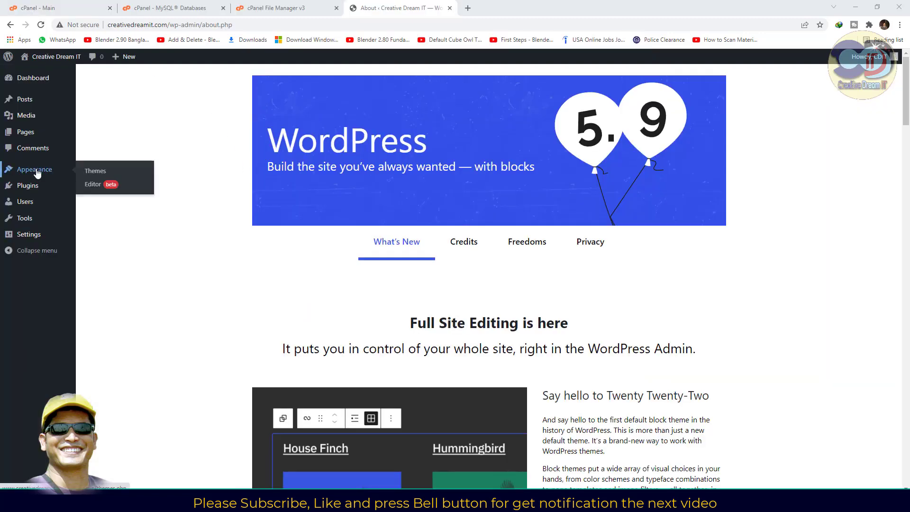
pyautogui.click(37, 172)
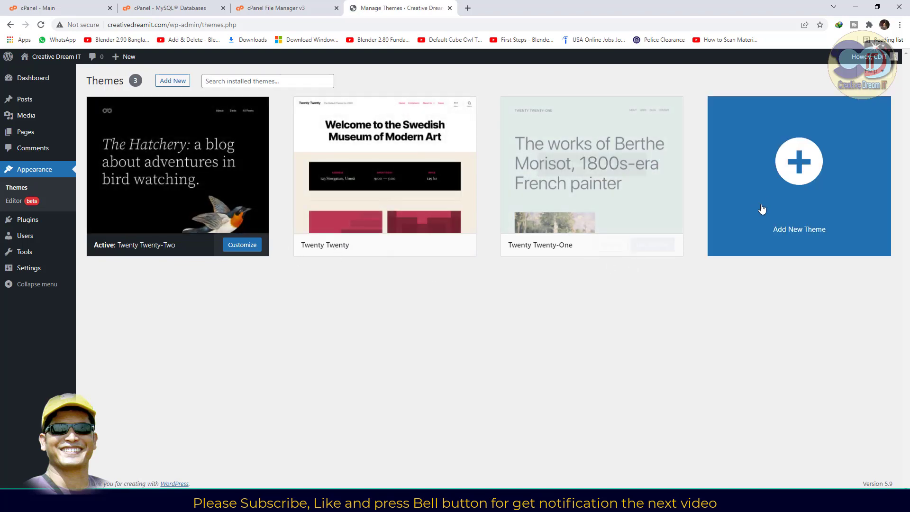
pyautogui.click(798, 169)
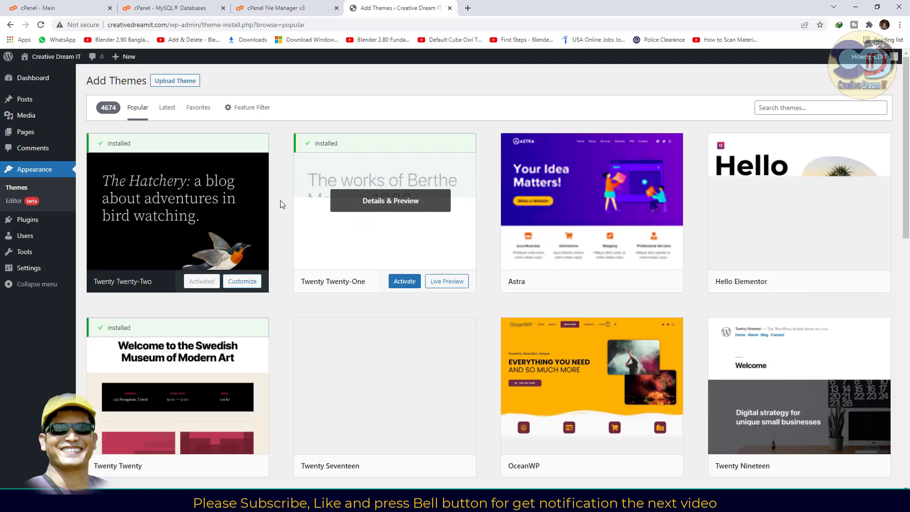
pyautogui.click(176, 82)
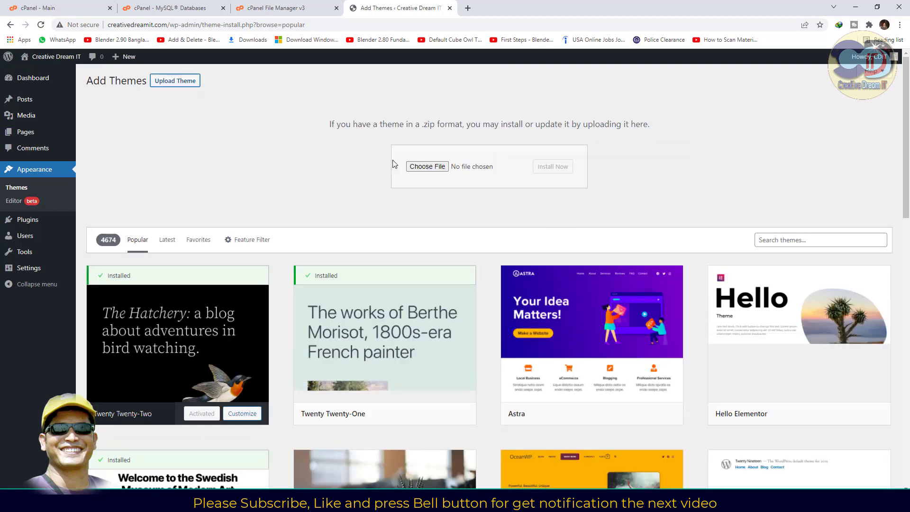
# Choose sydney.2.01.zip from the Compressed folder in Downloads as the theme file to upload
pyautogui.click(427, 167)
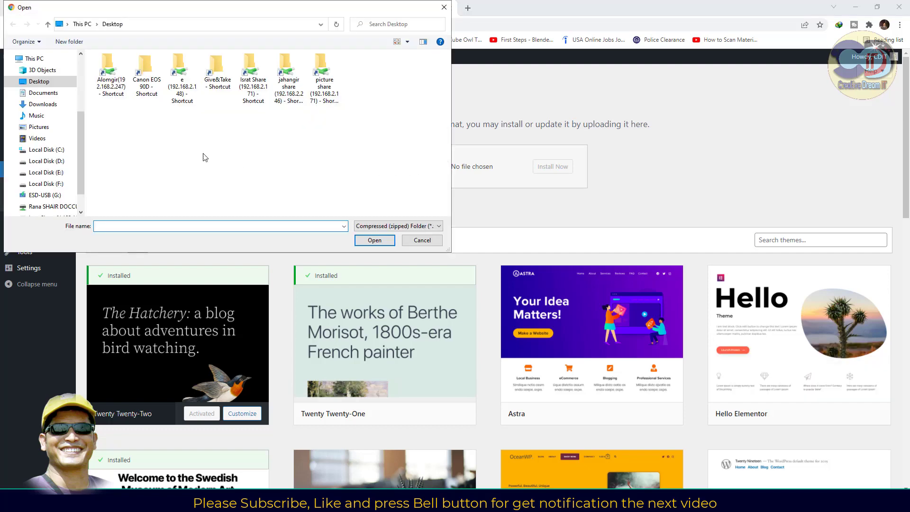
pyautogui.click(43, 93)
pyautogui.click(42, 104)
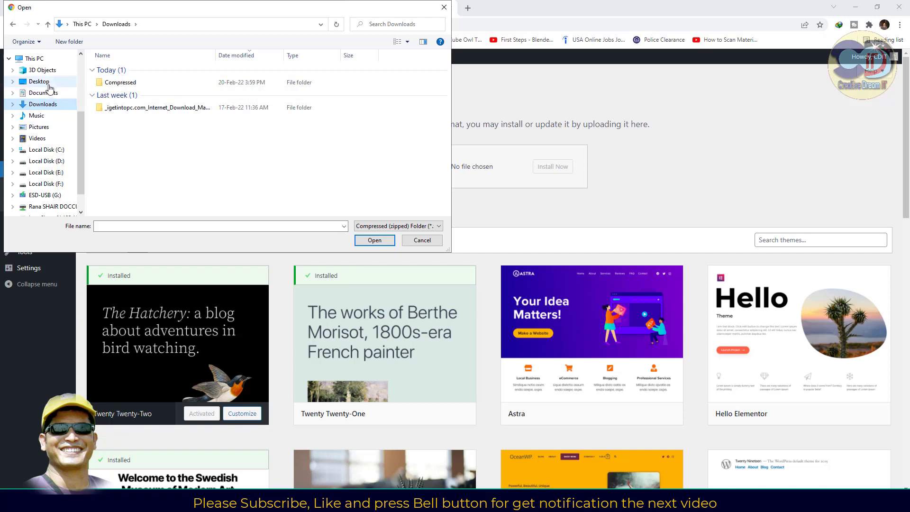
pyautogui.click(40, 82)
pyautogui.click(49, 93)
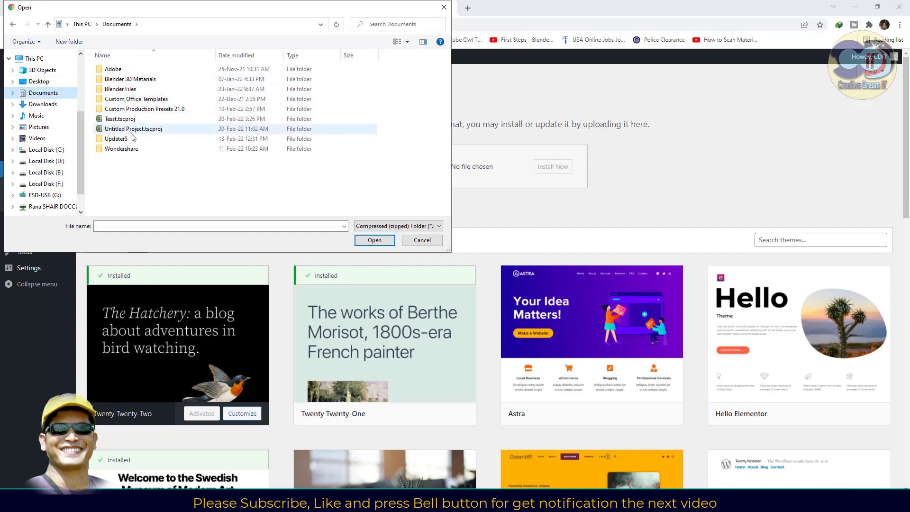
pyautogui.click(42, 105)
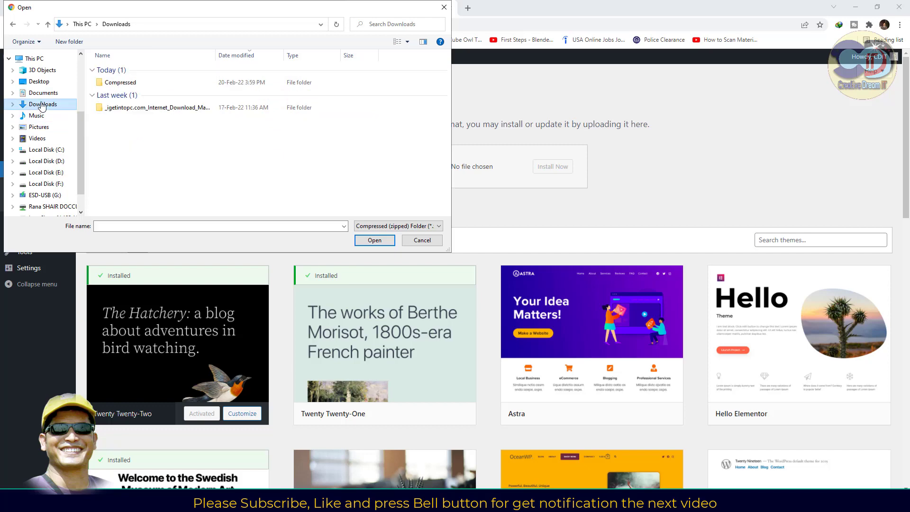
pyautogui.click(122, 83)
pyautogui.doubleClick(122, 83)
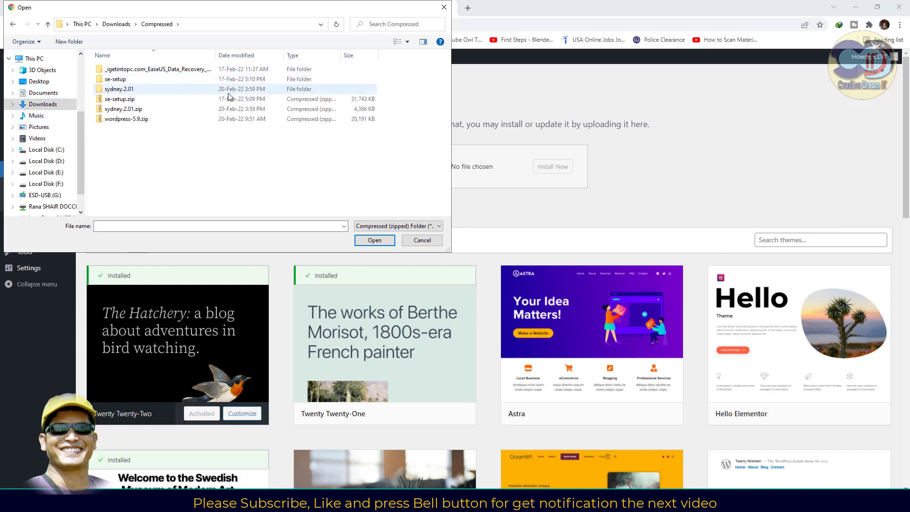
pyautogui.click(130, 111)
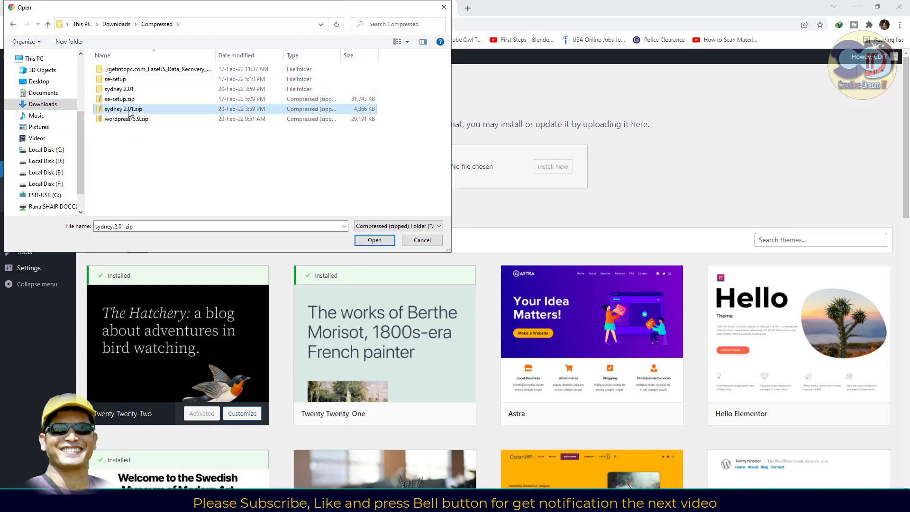
pyautogui.click(375, 239)
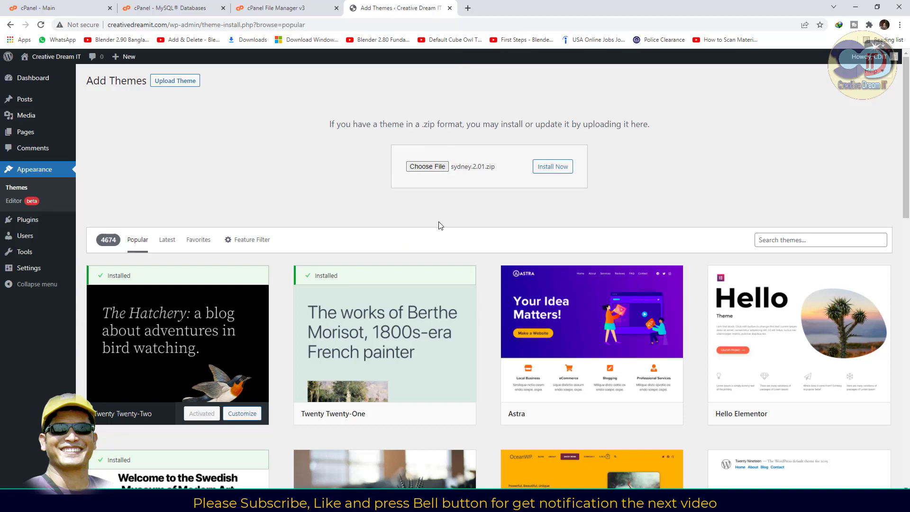
# Install the Sydney theme from the chosen zip file
pyautogui.click(550, 170)
pyautogui.scroll(-2, 451, 209)
pyautogui.scroll(-7, 451, 209)
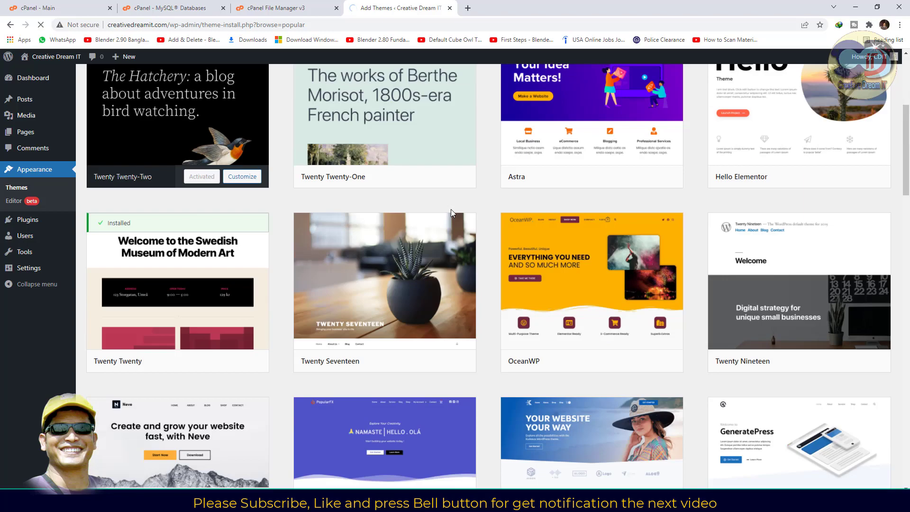
pyautogui.scroll(9, 469, 214)
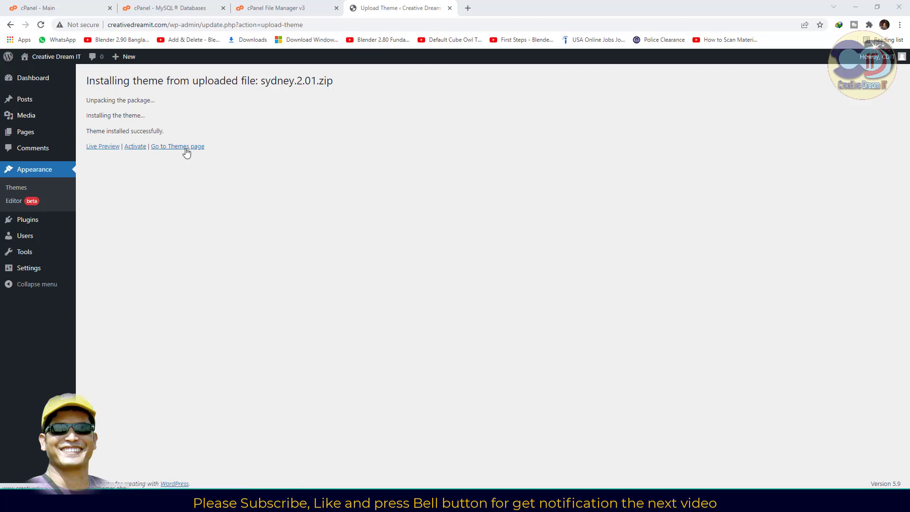
# View the live preview of the Sydney theme, leave it and return to the Add Themes page
pyautogui.click(108, 150)
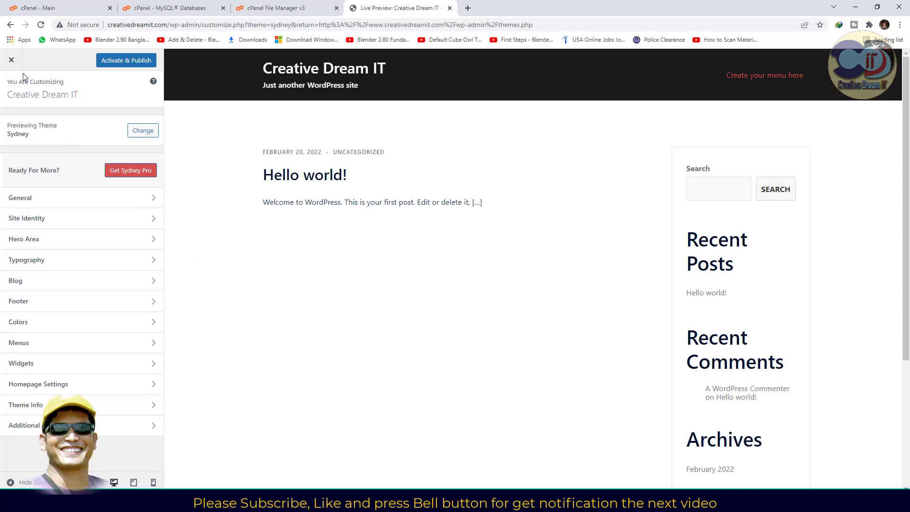
pyautogui.click(10, 25)
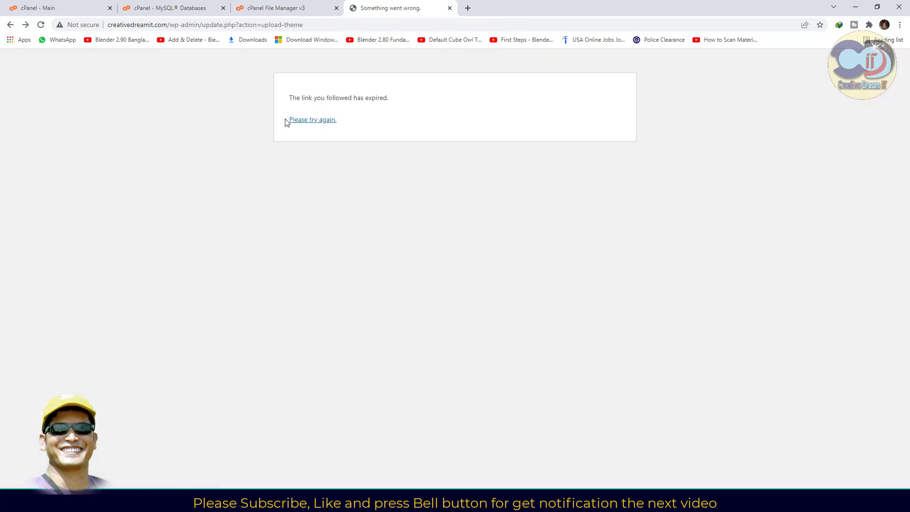
pyautogui.click(303, 123)
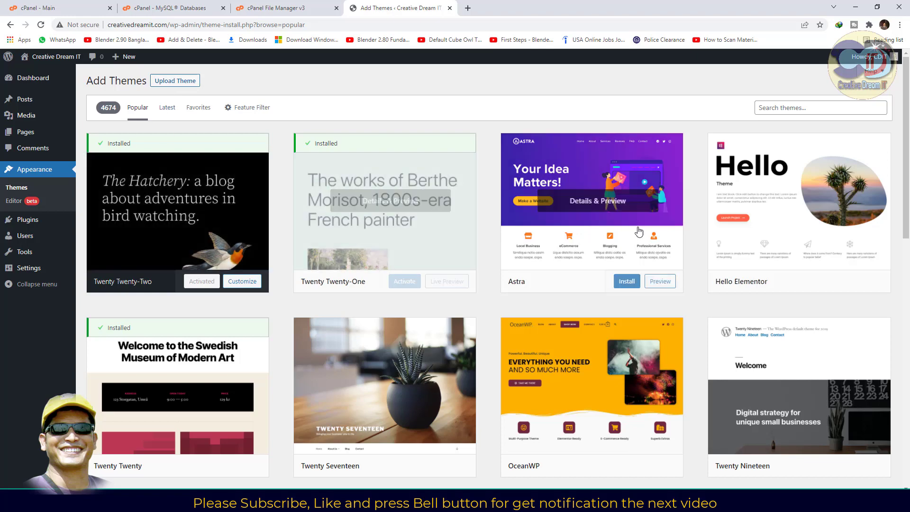
# Browse the popular themes down to the Sydney entry to check its installation status
pyautogui.scroll(-1, 428, 309)
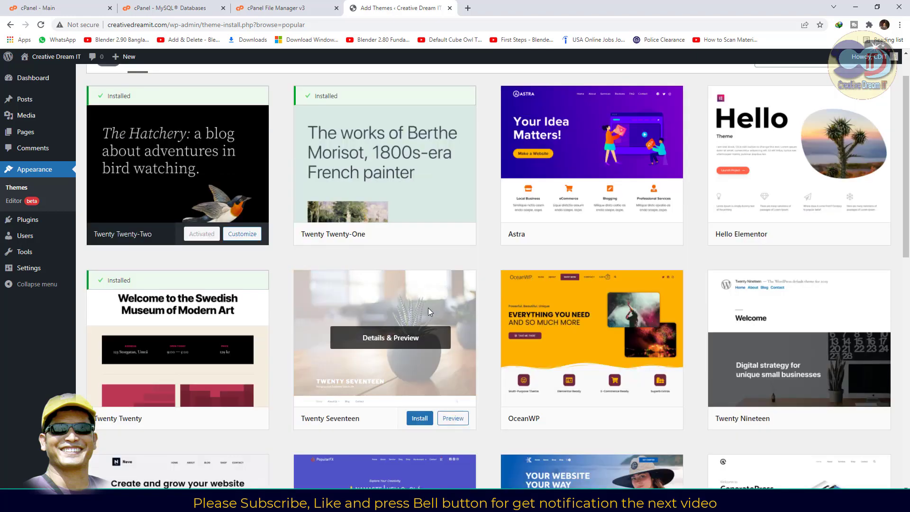
pyautogui.scroll(-2, 429, 311)
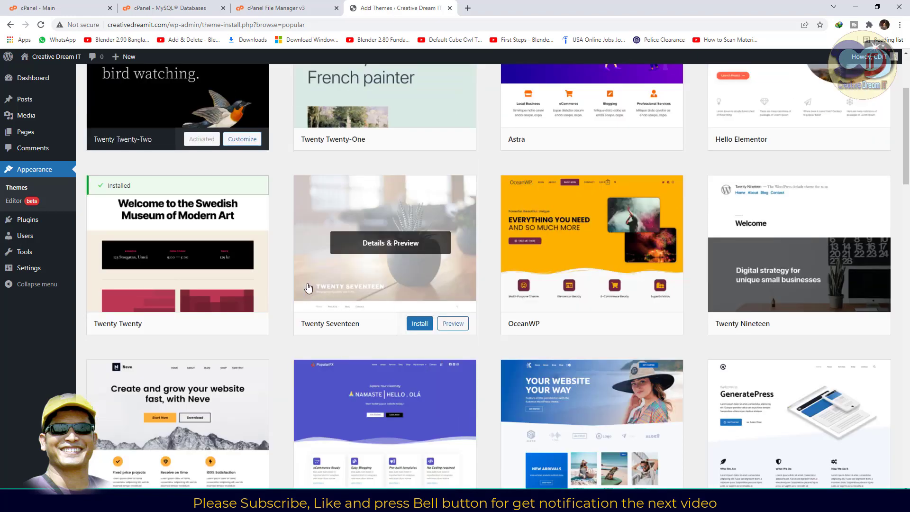
pyautogui.scroll(-1, 308, 287)
pyautogui.scroll(-3, 803, 292)
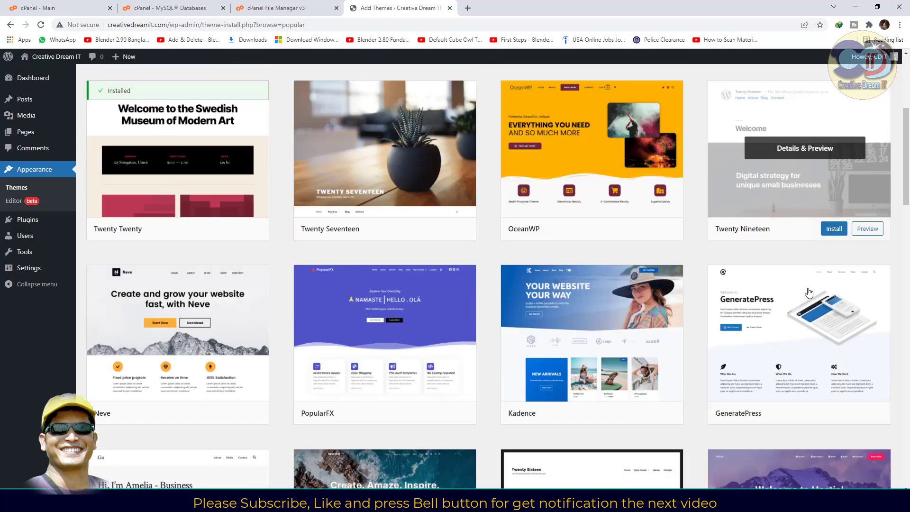
pyautogui.scroll(-3, 809, 292)
pyautogui.scroll(-4, 809, 293)
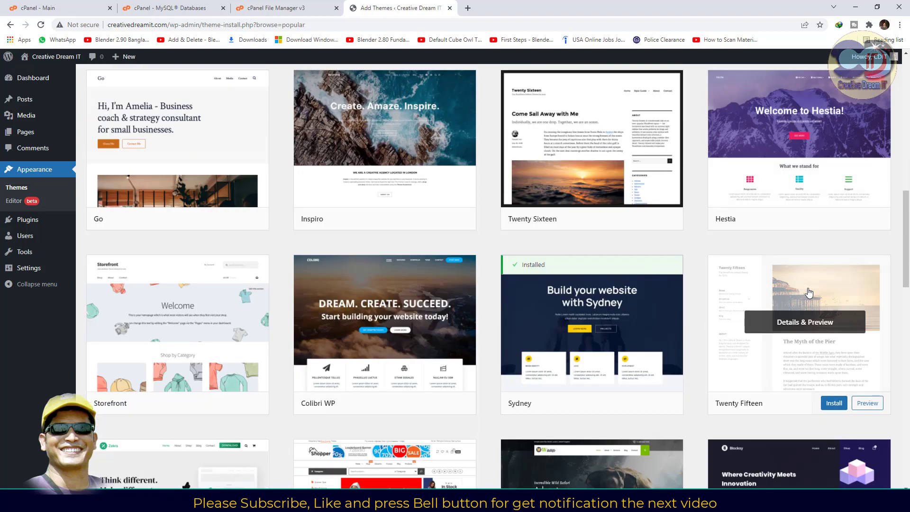
# Open the site's installed themes and activate the Sydney theme
pyautogui.scroll(5, 809, 292)
pyautogui.scroll(9, 808, 293)
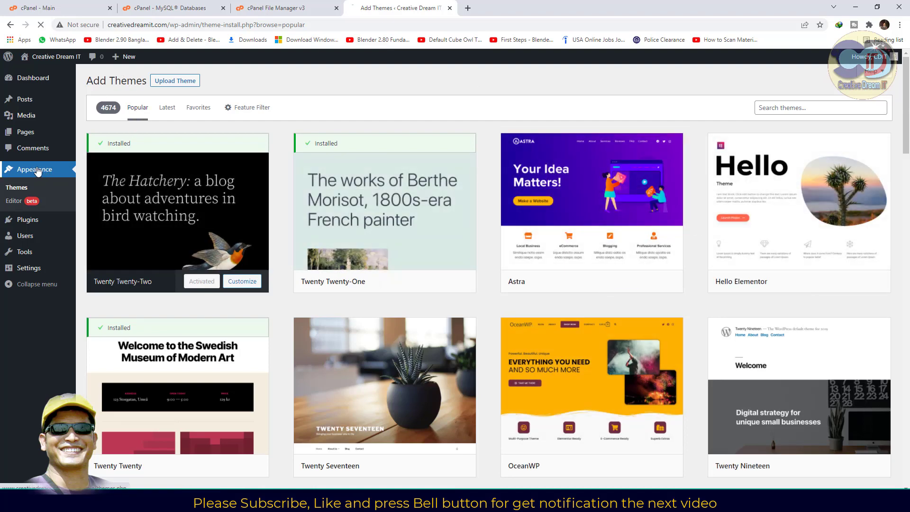
pyautogui.click(54, 172)
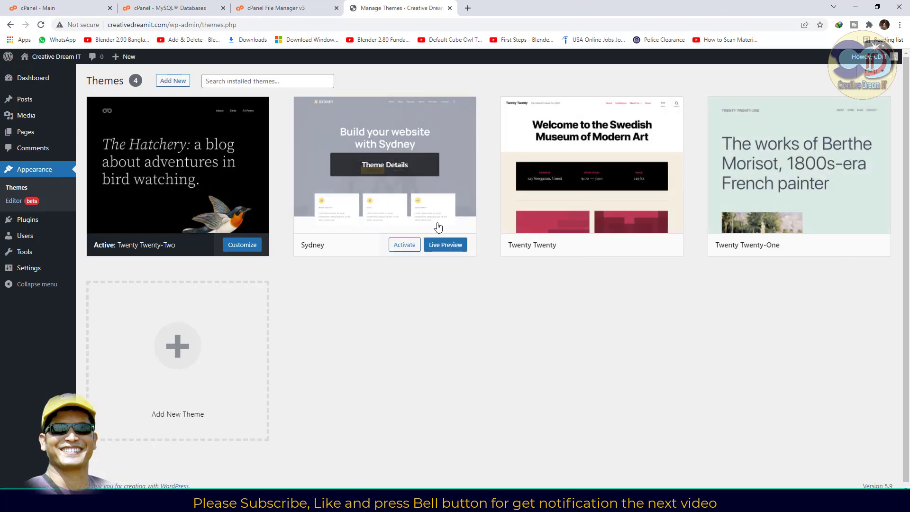
pyautogui.click(405, 246)
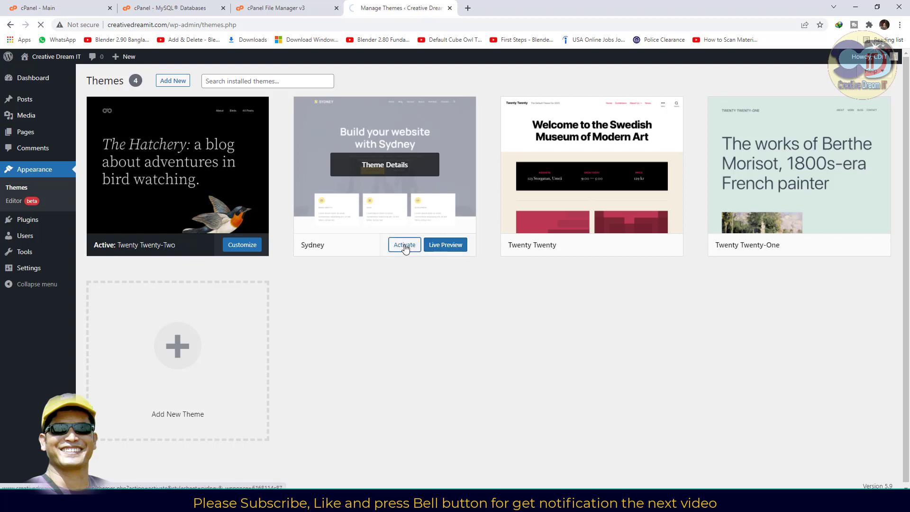